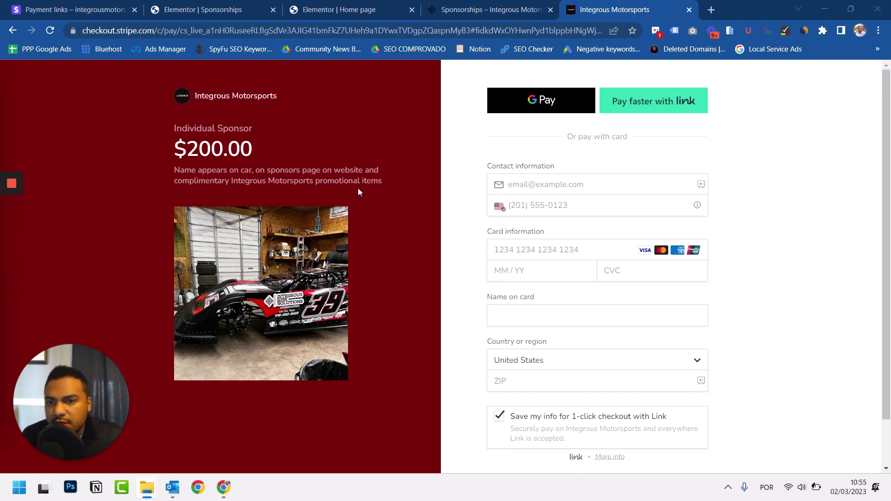
- Look over the $200 Individual Sponsor checkout page's title and description
drag(185, 128, 274, 134)
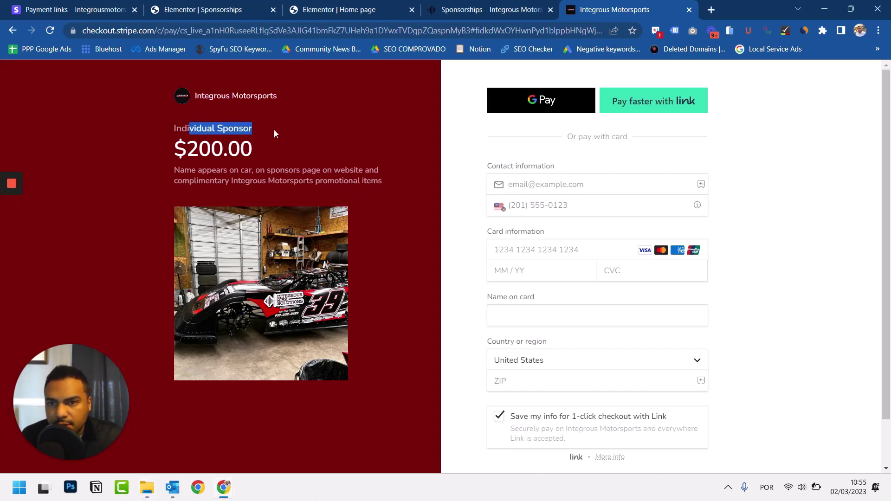
click(256, 198)
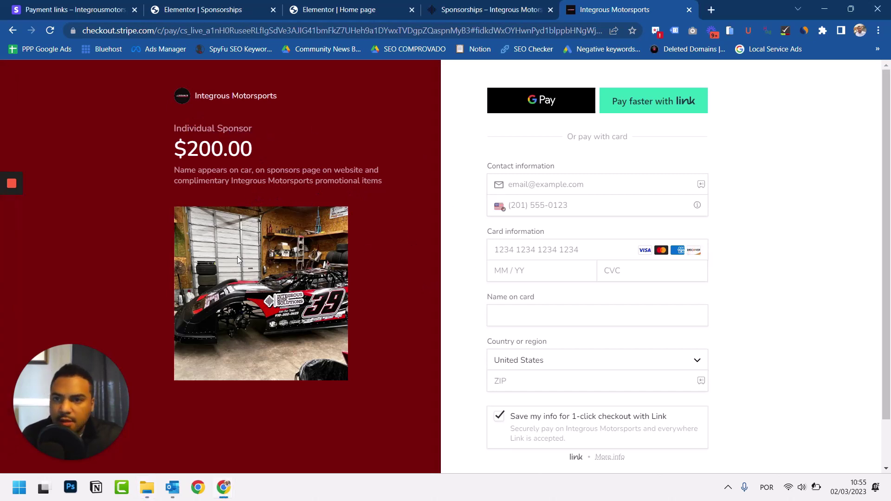
scroll(399, 390, down, 2)
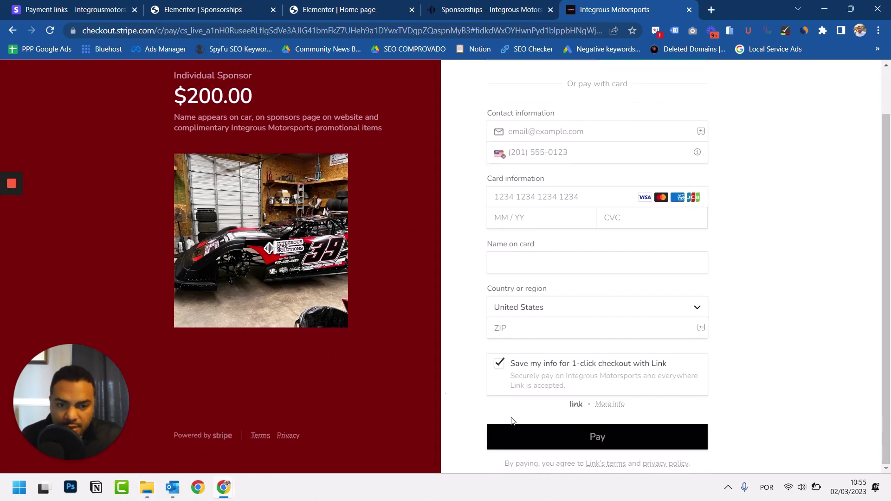
scroll(285, 318, up, 2)
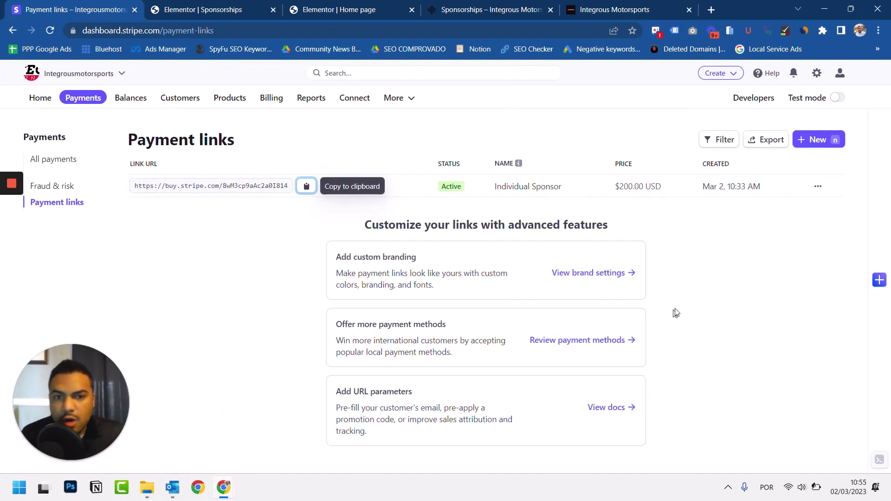
- Go from the Stripe home to the Payment links list, then back to the Individual Sponsor checkout
key(g)
key(h)
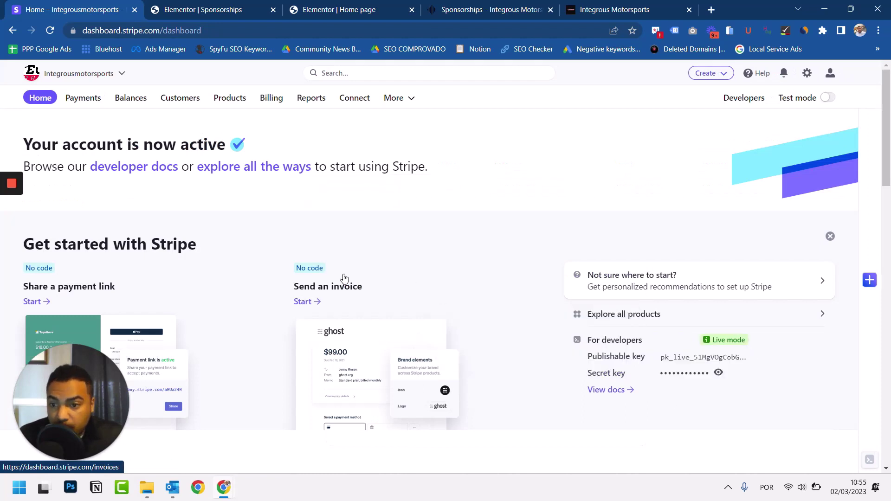
click(413, 103)
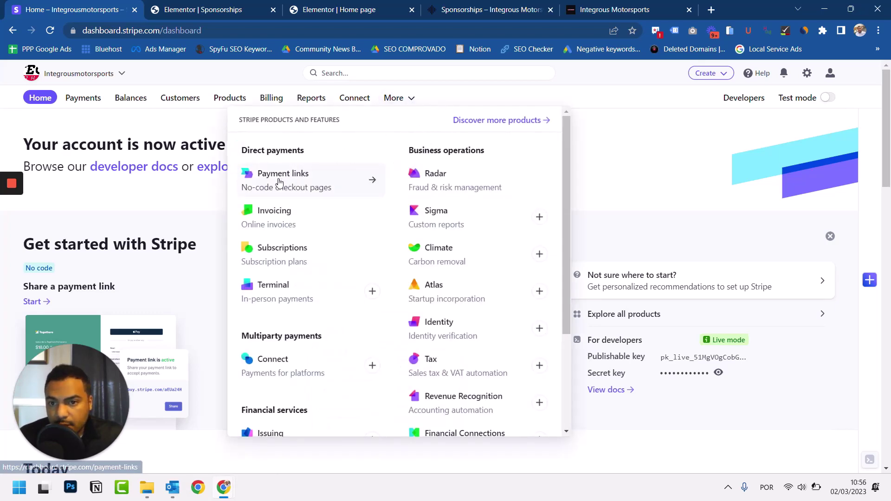
click(309, 183)
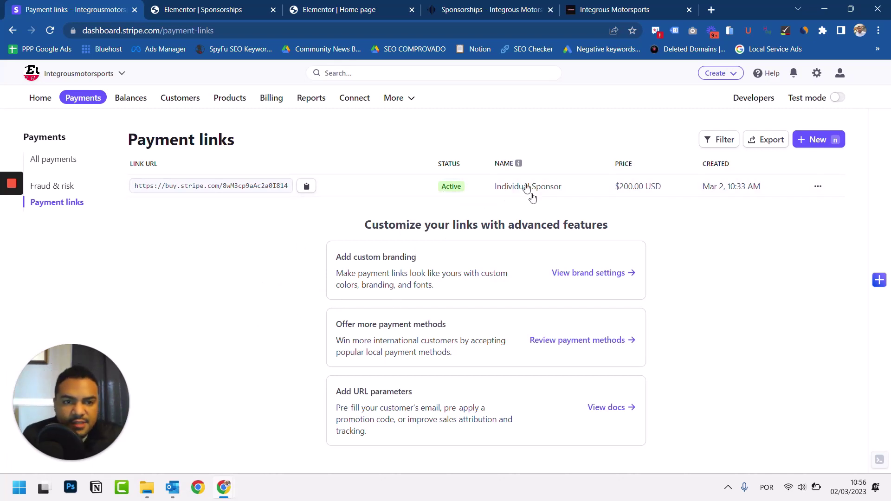
click(602, 17)
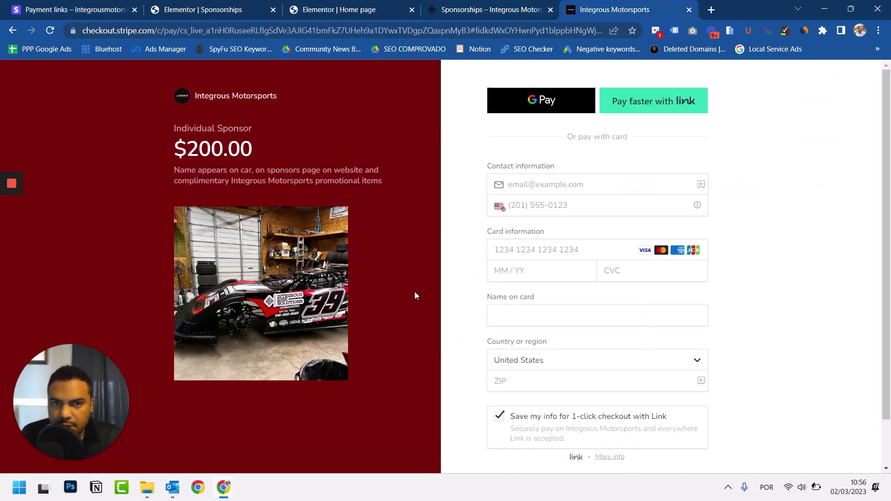
- Bring up the website's Sponsorships page and scroll to the sponsorship packages
click(477, 14)
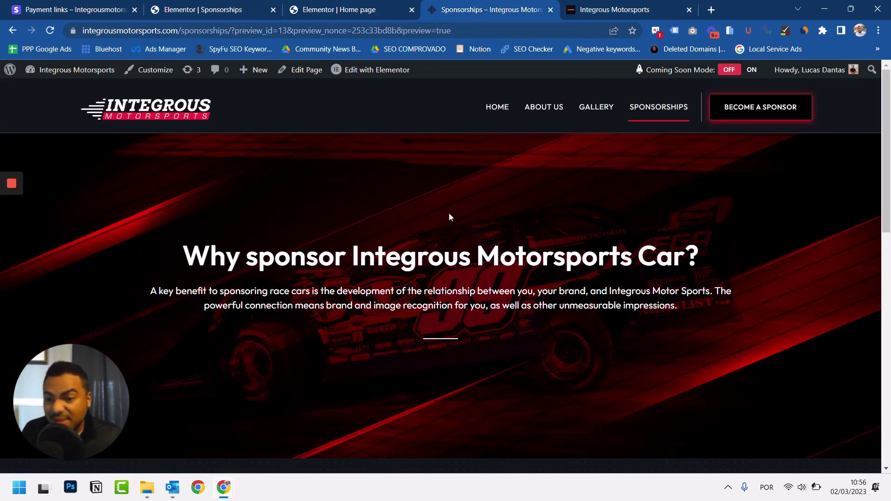
scroll(449, 212, down, 3)
scroll(466, 232, up, 3)
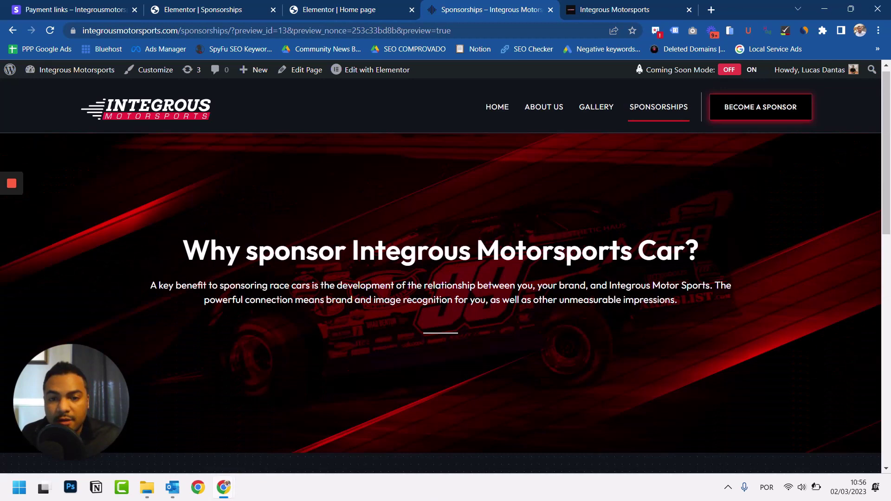
scroll(518, 230, down, 5)
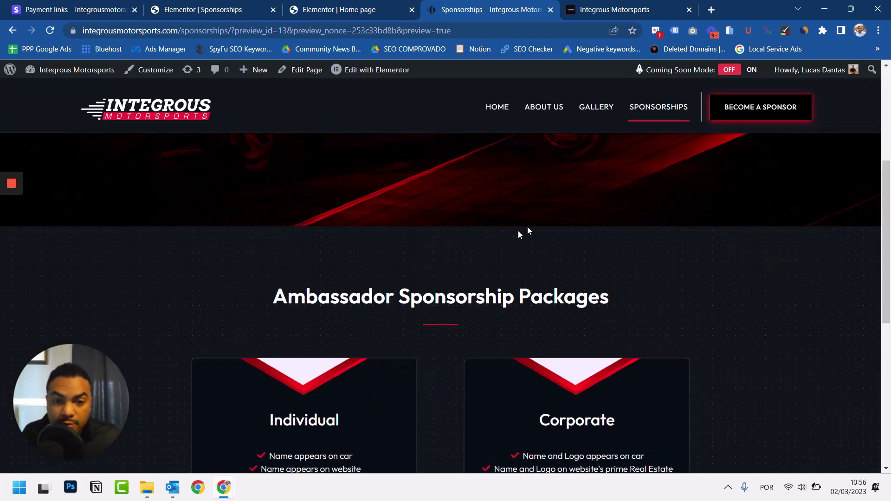
scroll(528, 225, down, 3)
scroll(293, 264, up, 1)
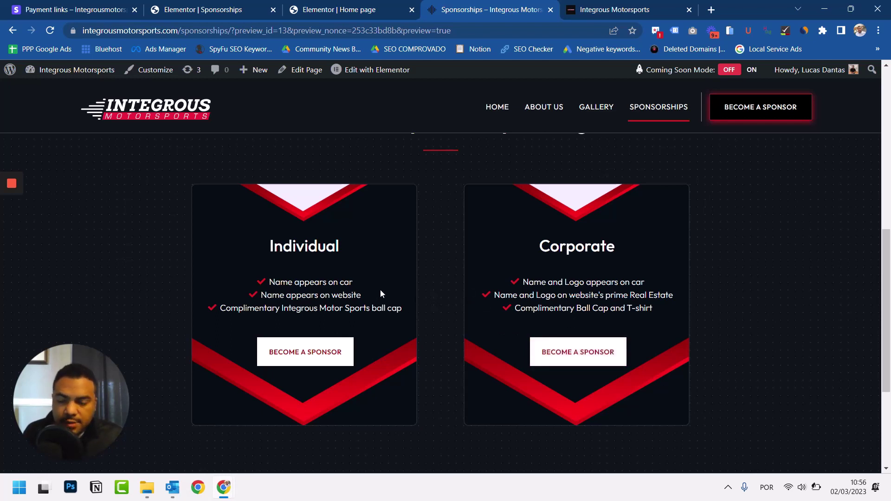
- Confirm Individual's Become a Sponsor button opens the $200 checkout, then return to Payment links
click(309, 349)
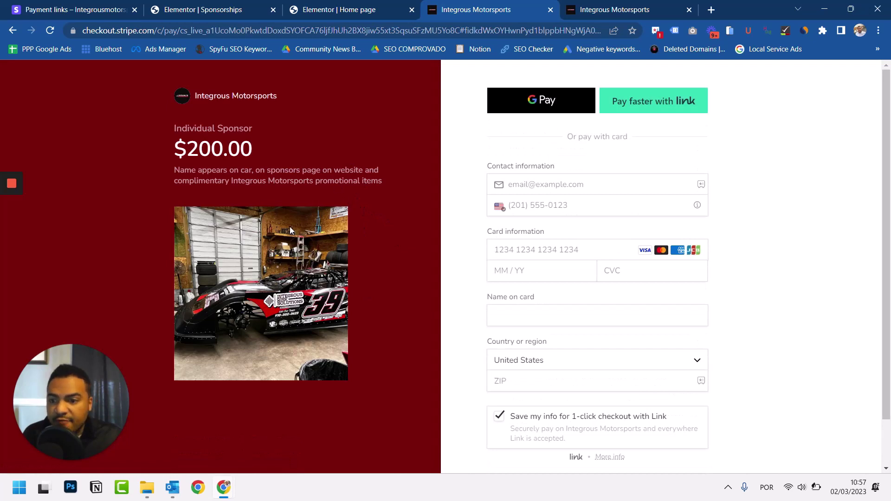
scroll(576, 252, down, 1)
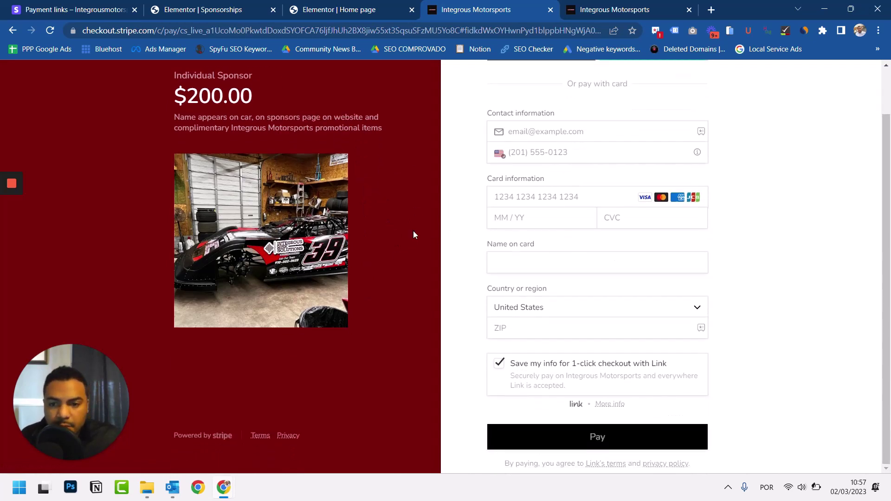
scroll(414, 235, up, 1)
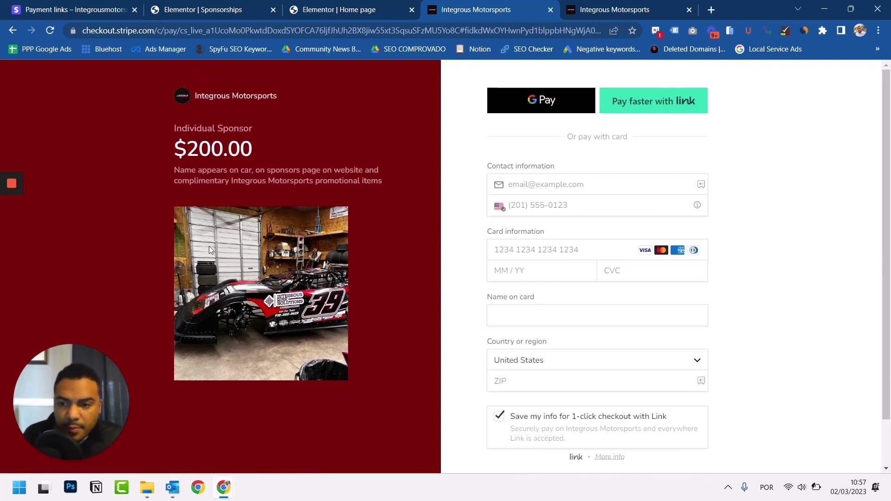
click(72, 13)
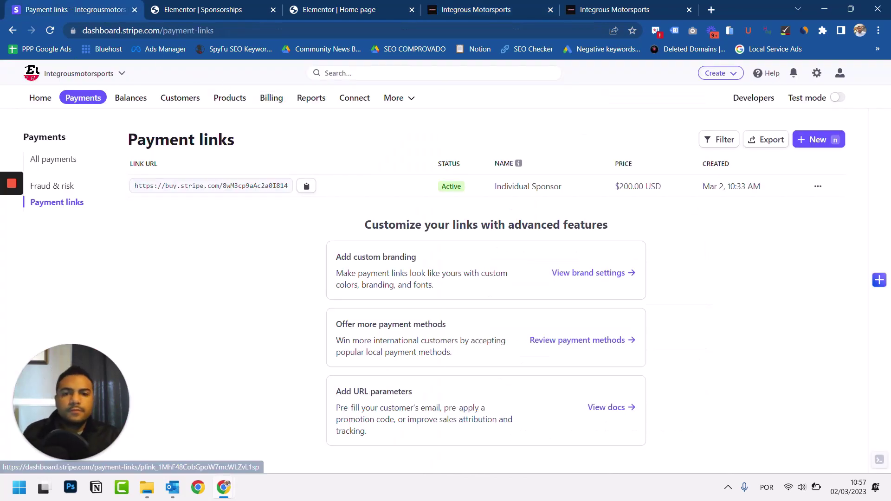
- Start a new payment link with a new product named 'Corporate Sponsor'
click(813, 140)
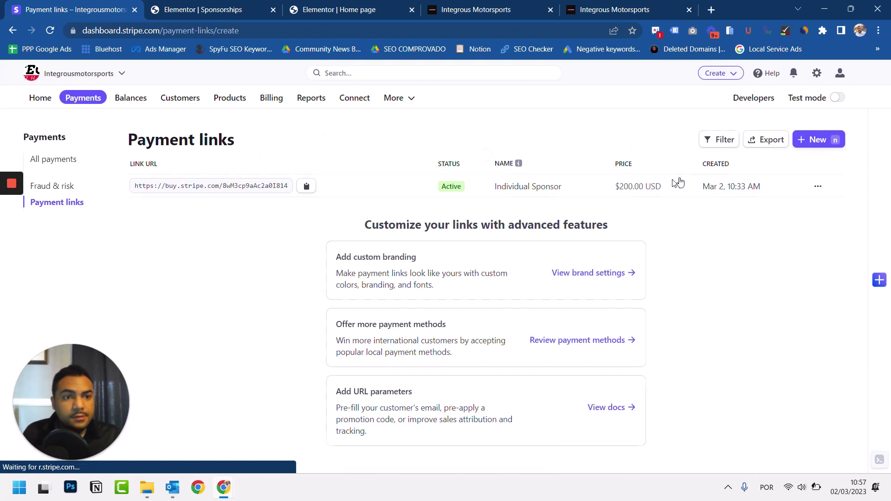
text(Co)
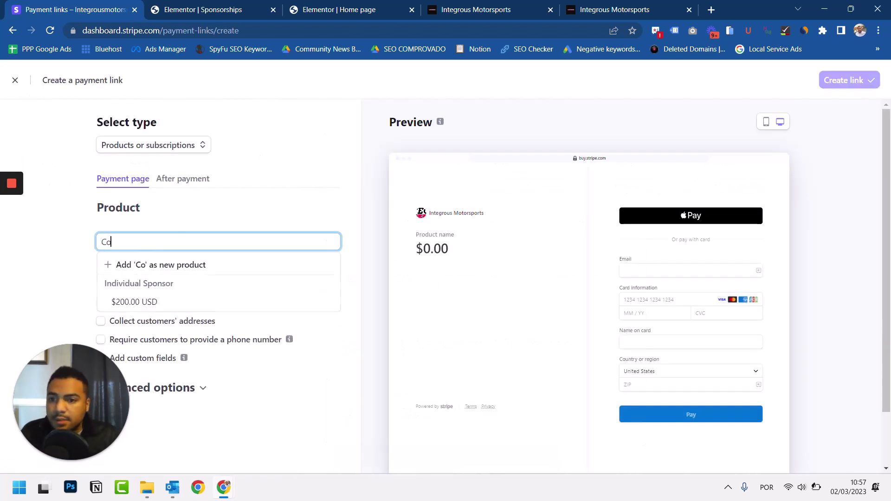
text(rporate)
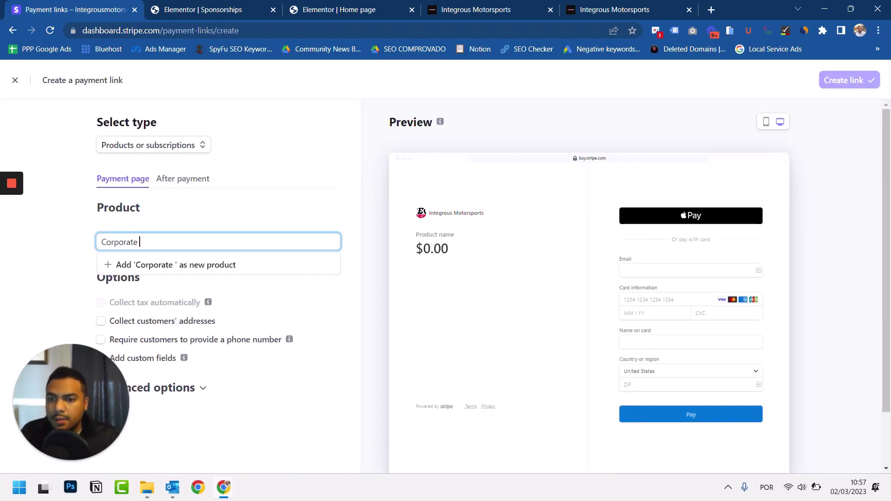
key(BackSpace)
key(BackSpace)
key(BackSpace)
key(BackSpace)
key(BackSpace)
key(BackSpace)
key(BackSpace)
key(BackSpace)
key(BackSpace)
key(BackSpace)
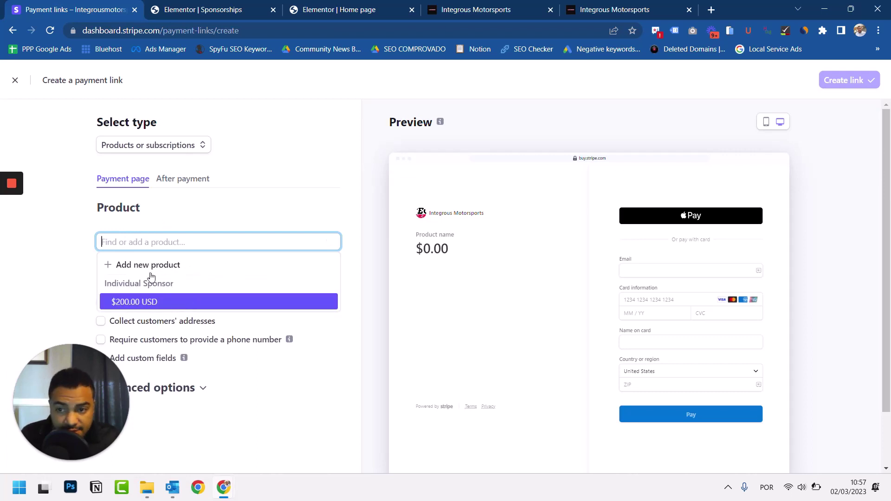
key(Up)
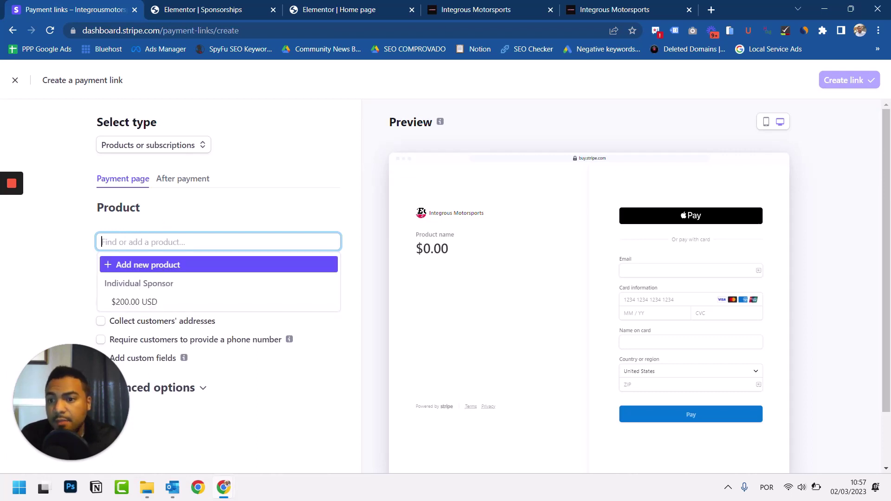
text(Co)
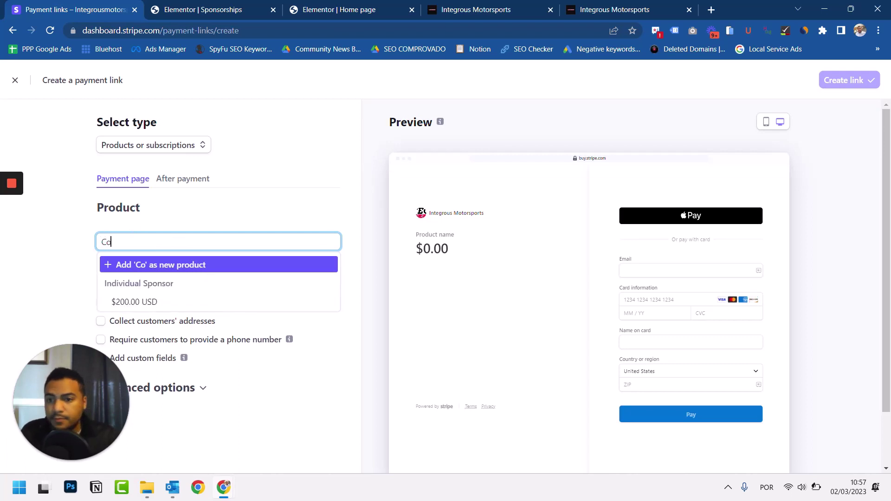
text(rporate S)
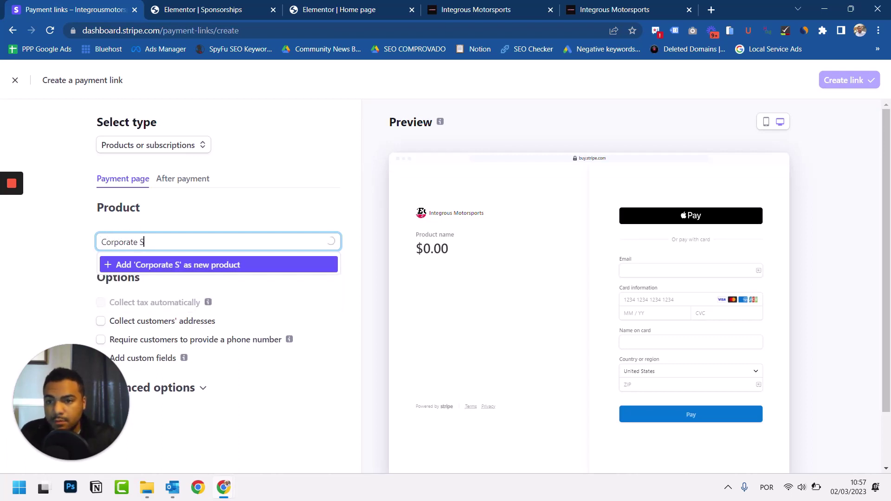
text(ponsor)
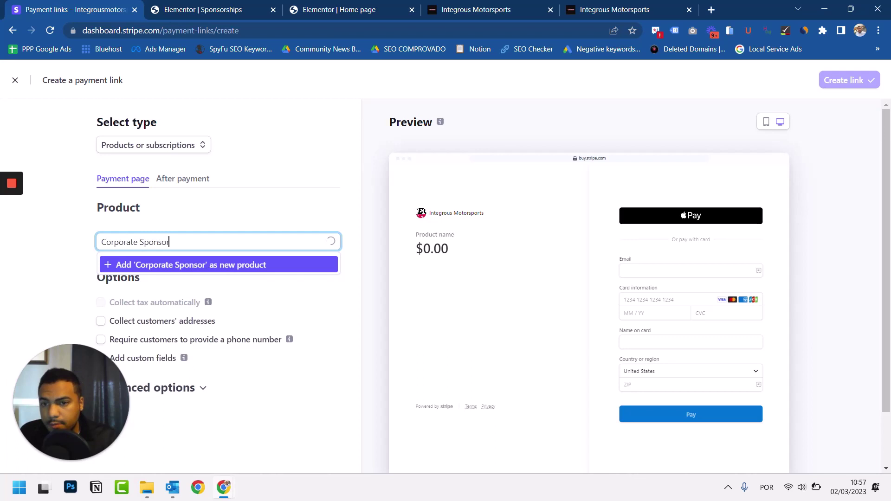
click(235, 219)
- Require customers to provide a phone number and expand the advanced options
scroll(234, 218, down, 2)
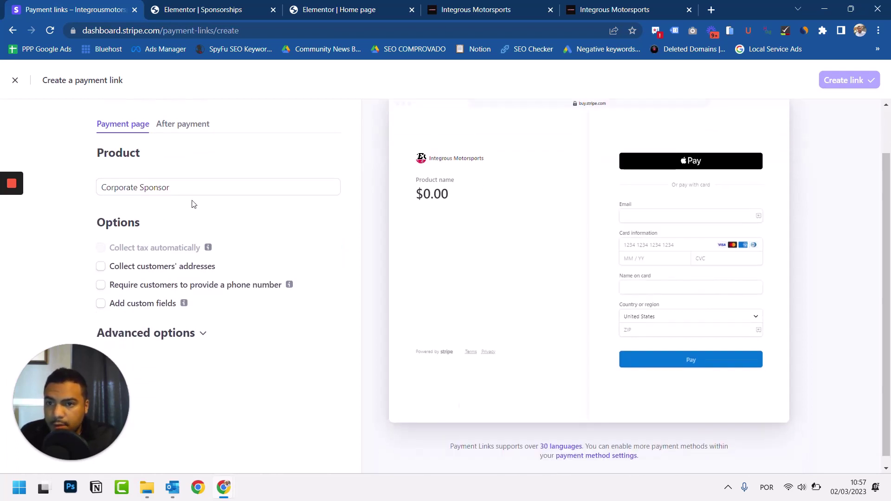
scroll(191, 201, up, 2)
scroll(144, 233, down, 2)
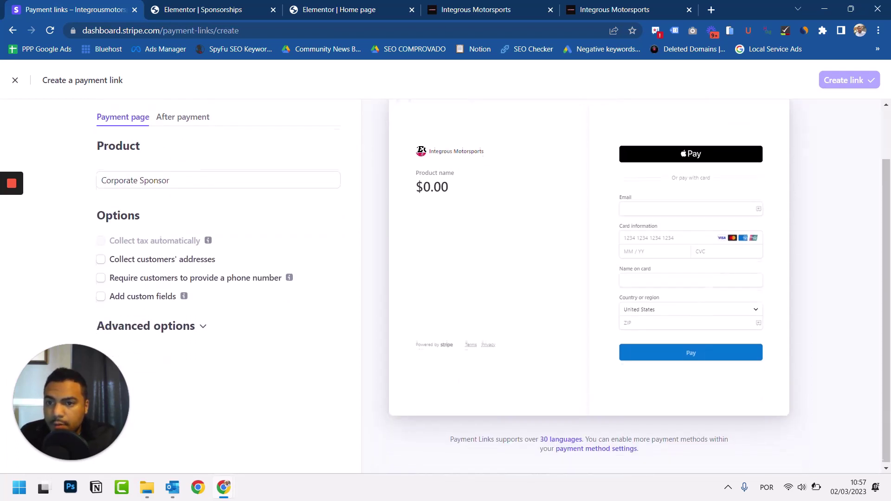
click(101, 276)
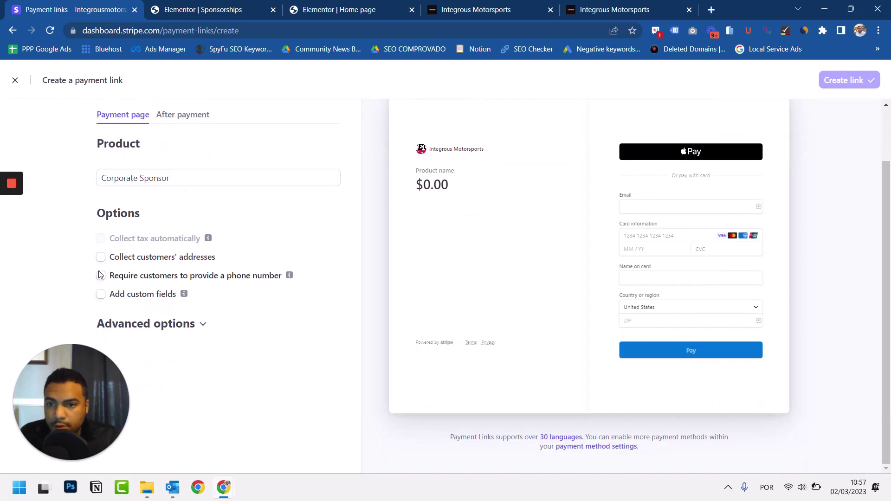
click(200, 326)
drag(61, 400, 800, 396)
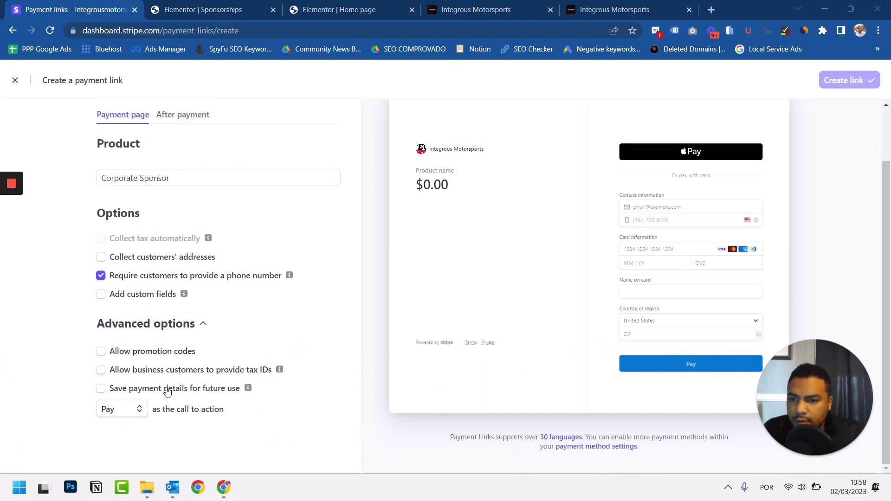
scroll(151, 287, up, 1)
scroll(151, 287, up, 1)
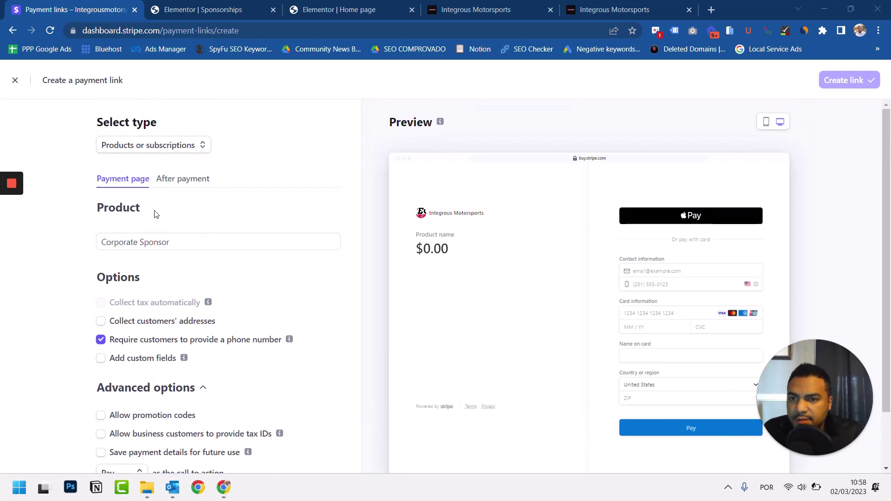
click(158, 241)
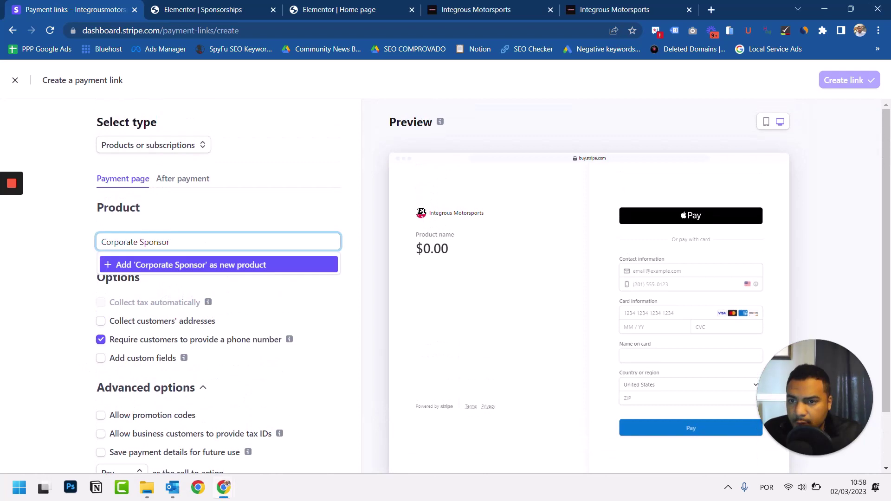
- Add Corporate Sponsor as a new product, pasting and tidying the sponsorship benefits as its description
click(189, 269)
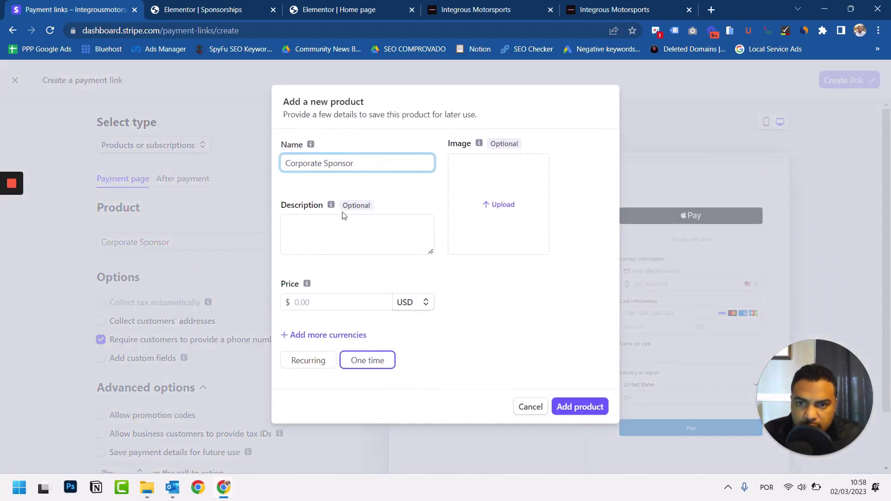
click(334, 223)
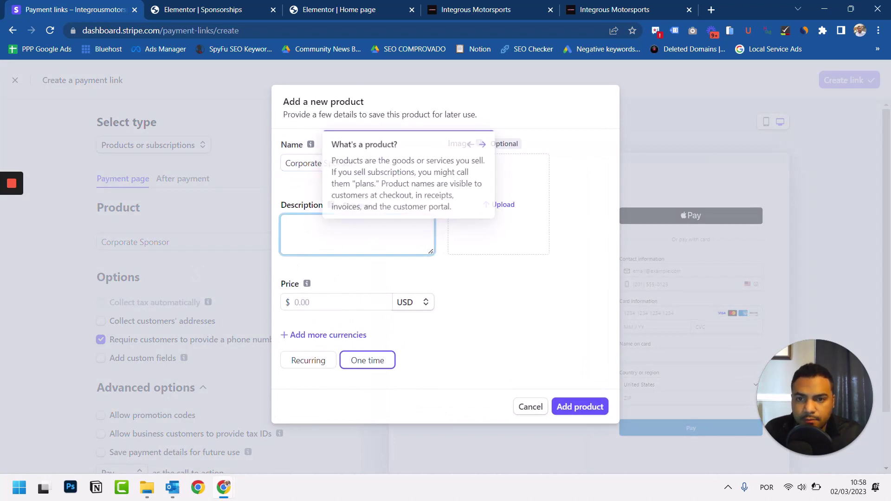
click(172, 488)
click(119, 450)
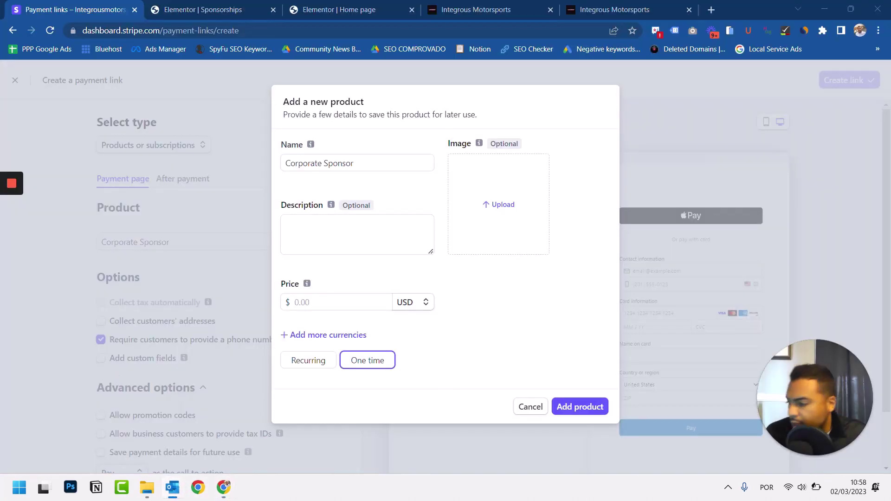
key(alt+Tab)
key(ctrl+v)
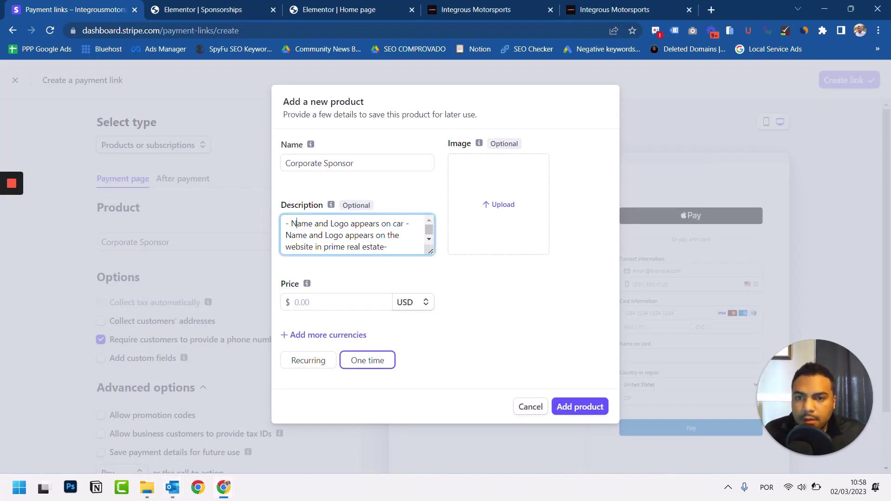
key(ctrl+Home)
key(Delete)
key(Delete)
key(Delete)
key(Delete)
key(Delete)
key(Delete)
key(Delete)
key(Delete)
key(Delete)
key(Delete)
key(Delete)
key(Delete)
key(Delete)
key(Delete)
key(Delete)
key(Delete)
key(Delete)
key(Delete)
key(Delete)
key(Delete)
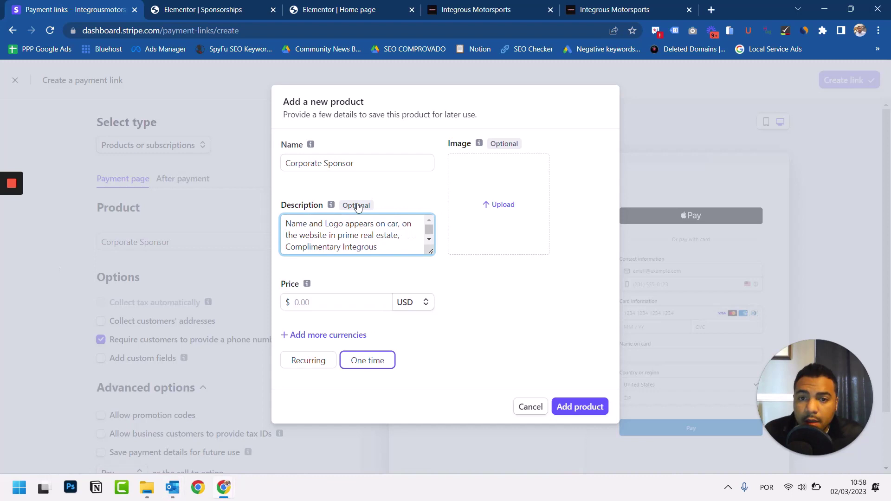
key(BackSpace)
key(BackSpace)
text(and)
key(Delete)
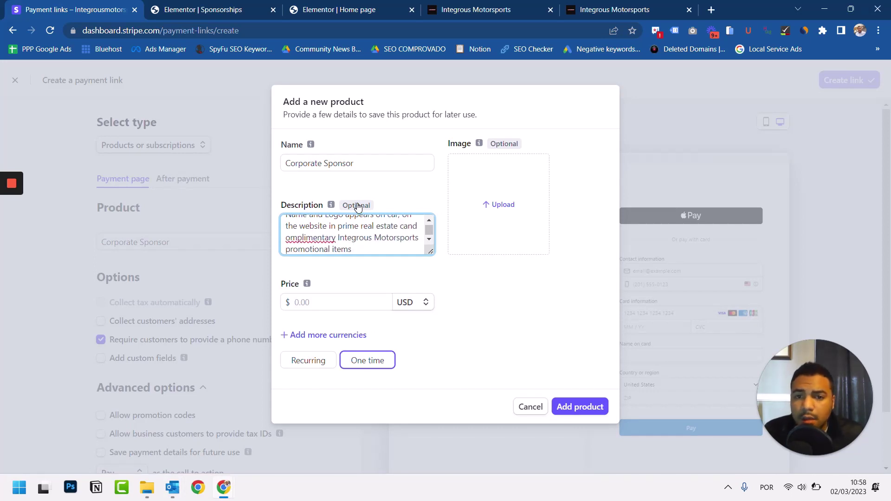
text(c)
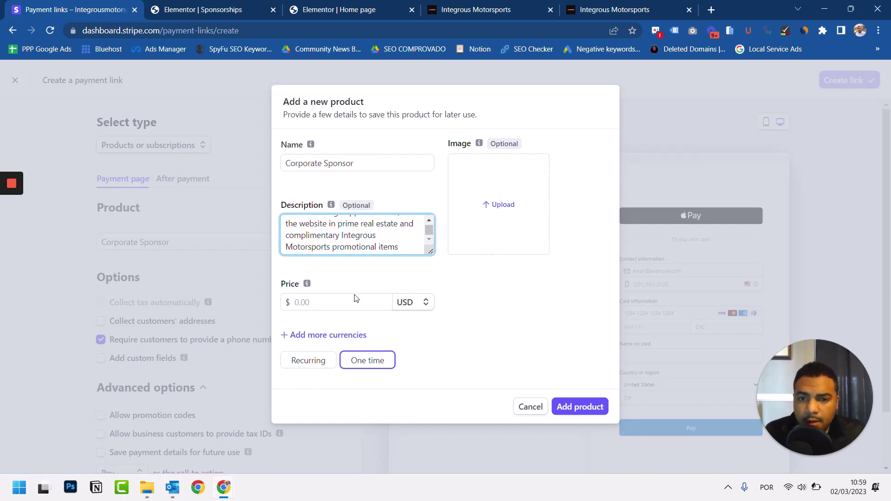
- Set the product price to $500.00, upload a race-car photo, and save the product
click(355, 299)
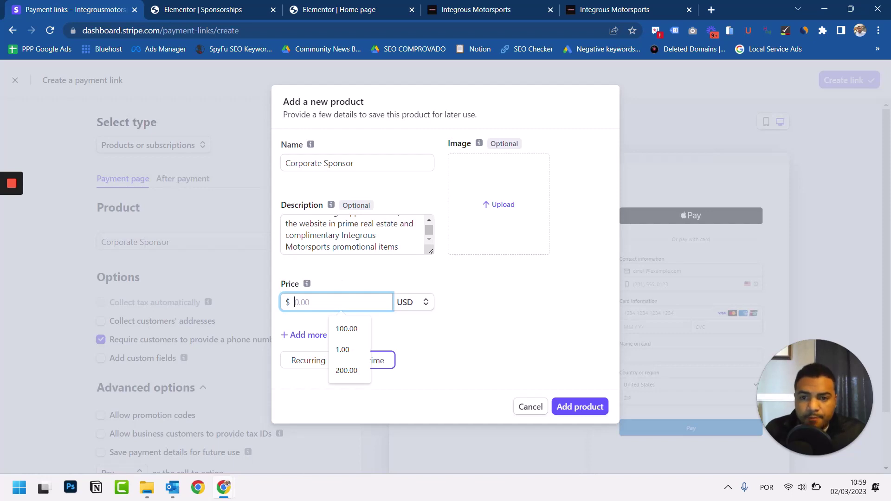
text(500)
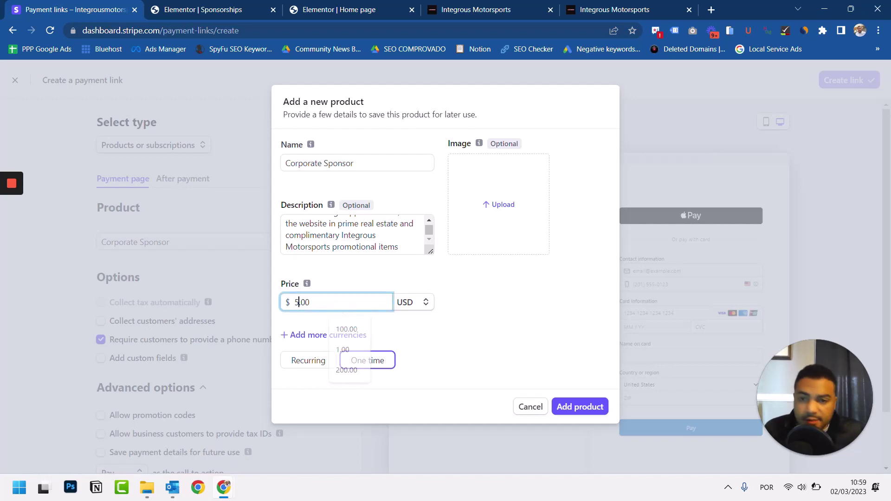
click(526, 289)
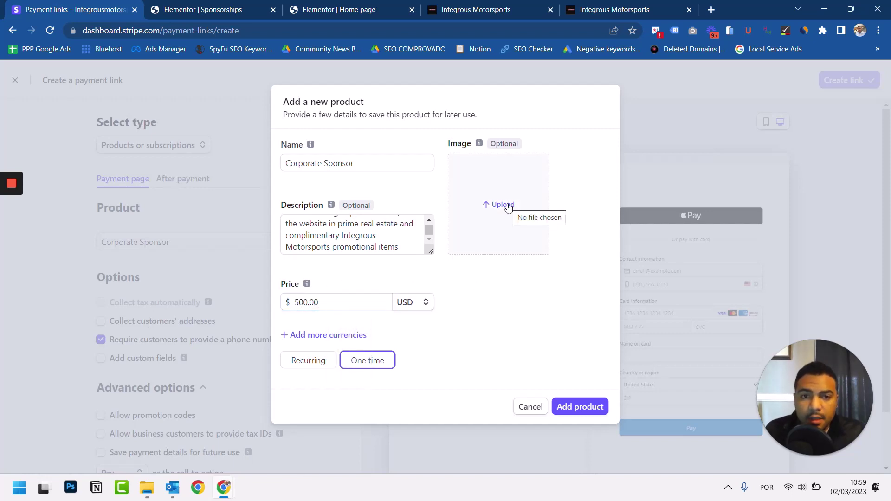
click(504, 205)
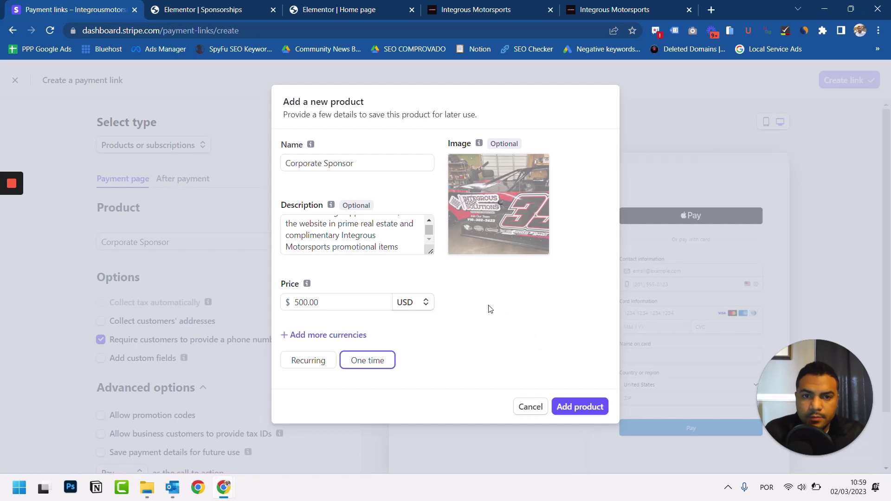
click(567, 410)
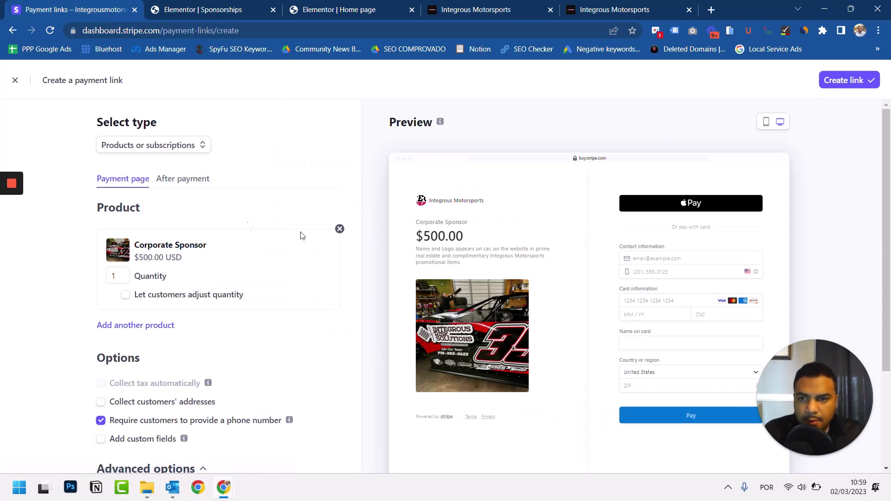
- Check the Corporate Sponsor checkout preview in both mobile and desktop layouts
scroll(358, 319, down, 3)
scroll(400, 388, up, 1)
scroll(400, 387, up, 3)
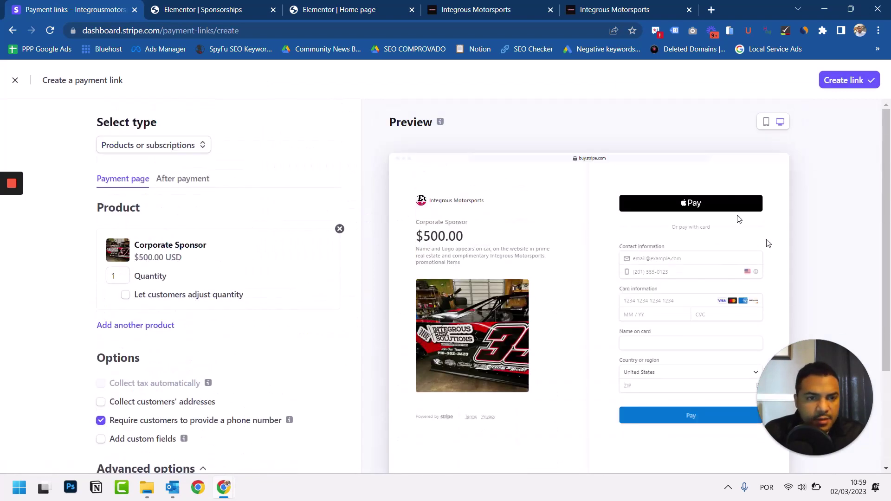
scroll(219, 256, down, 3)
scroll(457, 220, up, 3)
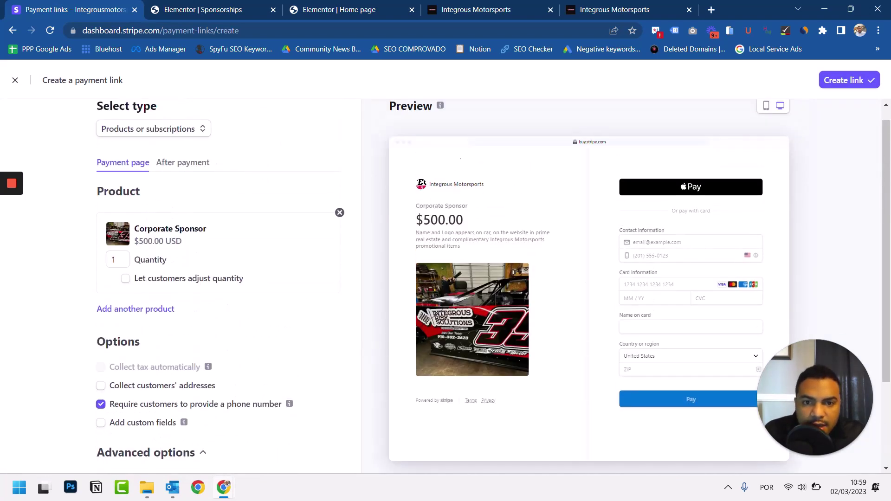
click(765, 107)
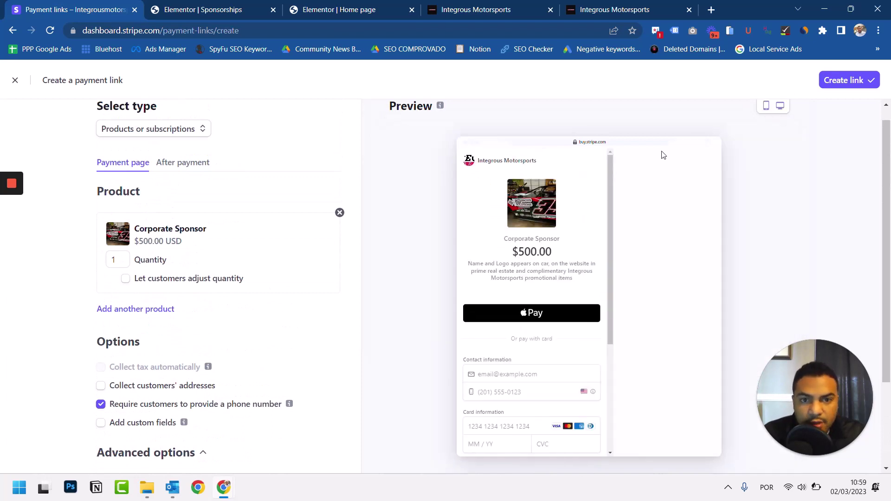
click(781, 106)
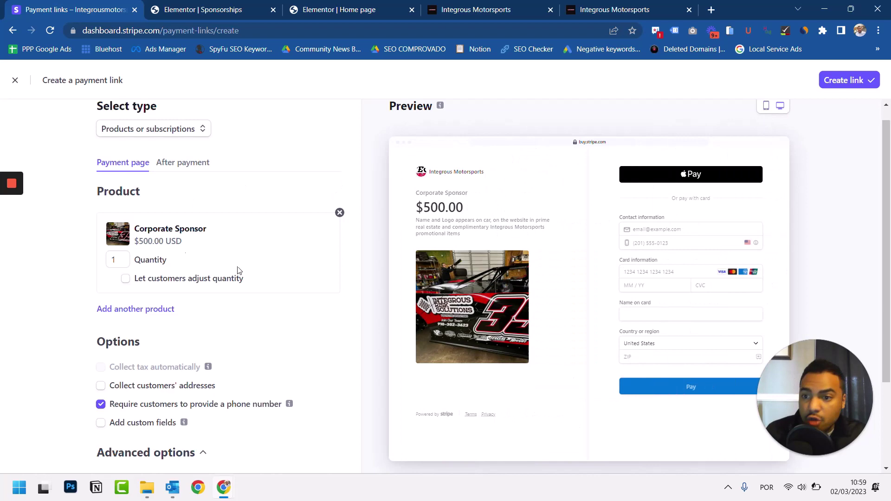
scroll(241, 271, down, 1)
scroll(242, 271, up, 2)
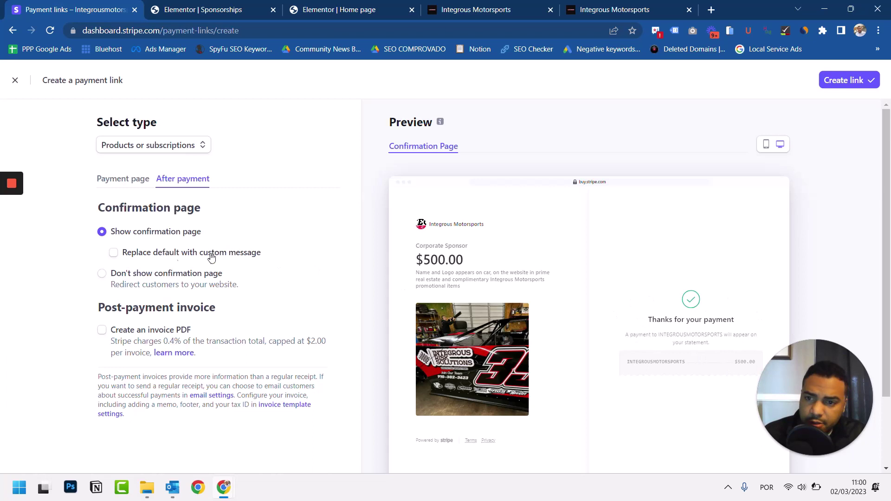
- Skip the confirmation page, redirect to integrousmotorsports.com/thank-you/, and view that Thank You page
click(167, 274)
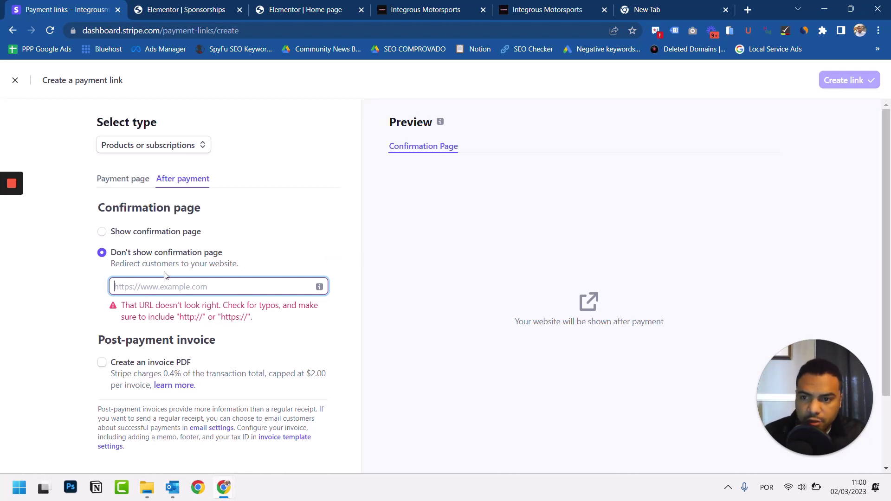
text(https://integrousmotorsports.com/thank-you/)
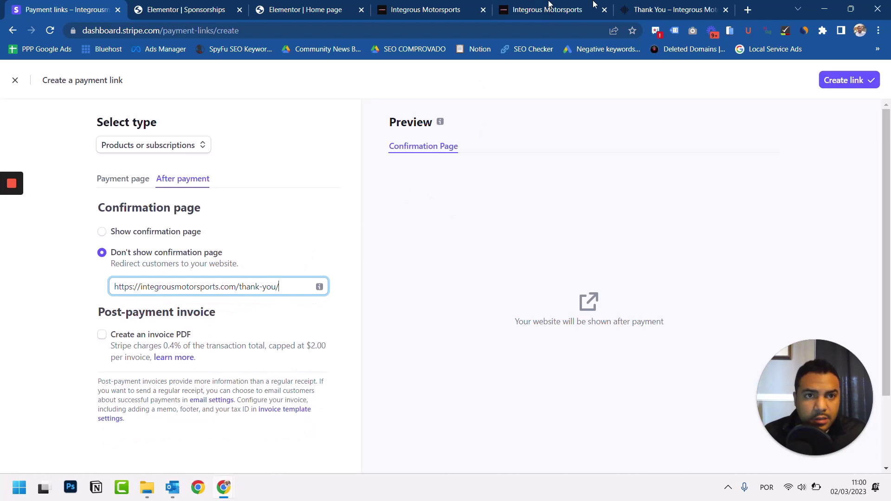
click(681, 8)
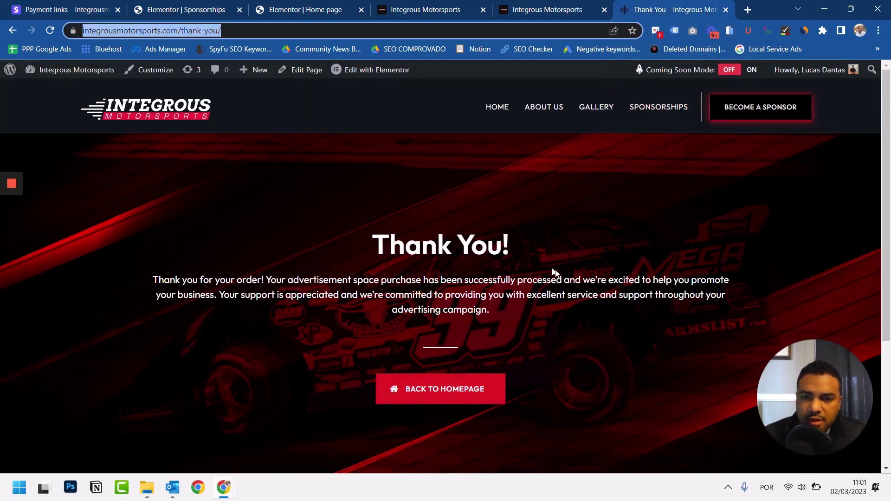
- Scroll through the Thank You page, then return to the Corporate Sponsor payment link draft
scroll(430, 332, down, 1)
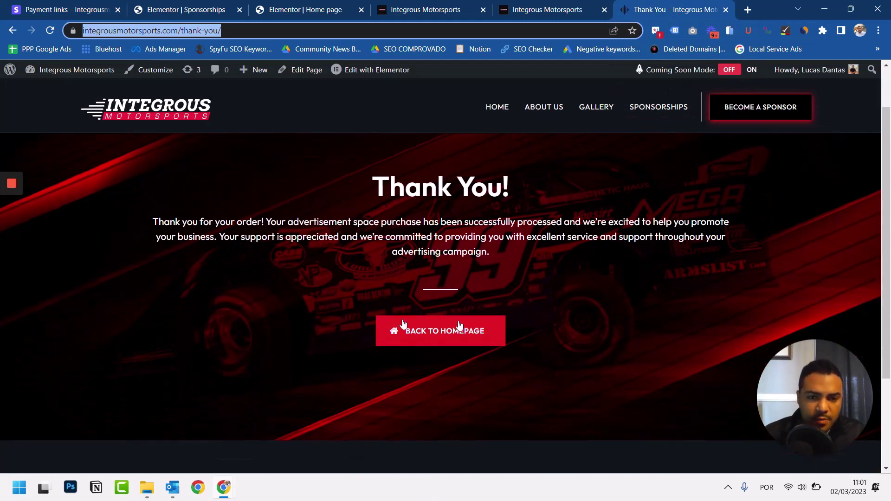
scroll(400, 268, down, 2)
scroll(428, 336, up, 1)
scroll(469, 277, up, 2)
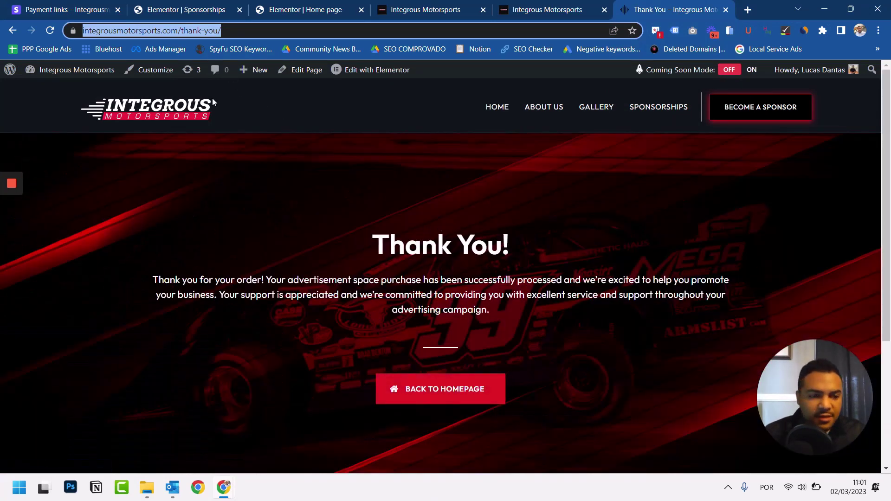
click(72, 8)
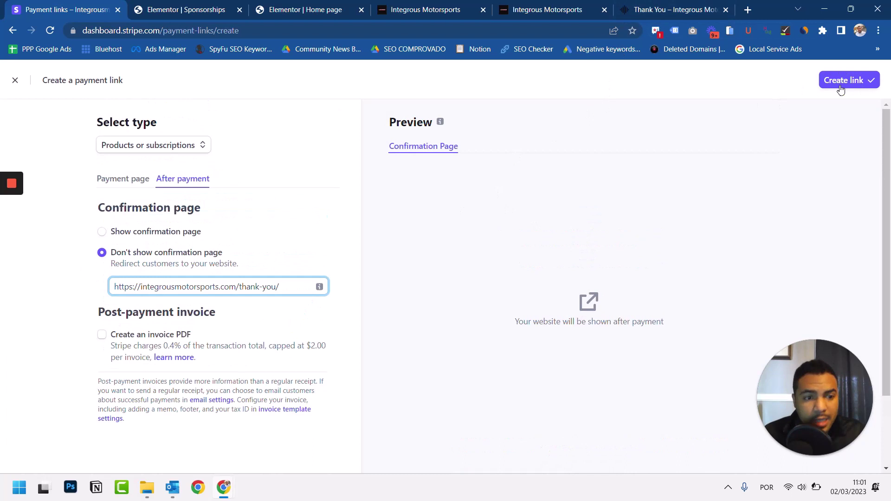
- Create the Corporate Sponsor payment link and copy its URL for the Thank You tab's address bar
click(641, 149)
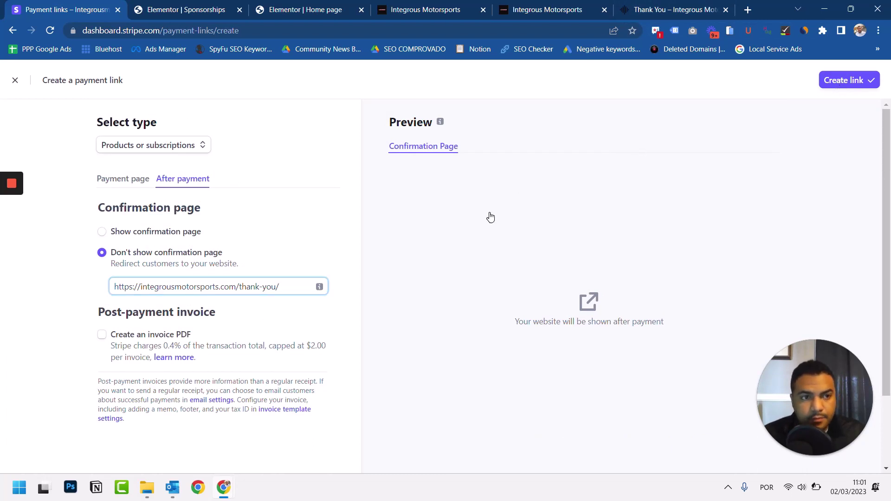
click(847, 80)
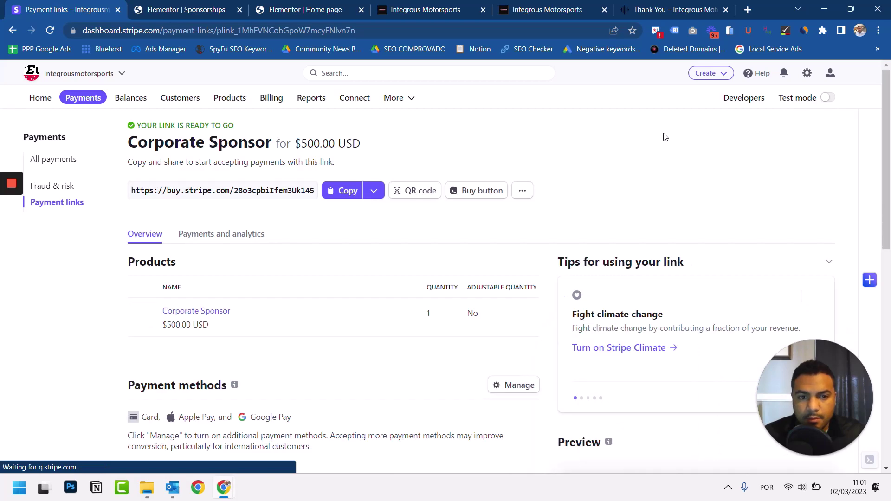
scroll(413, 240, down, 2)
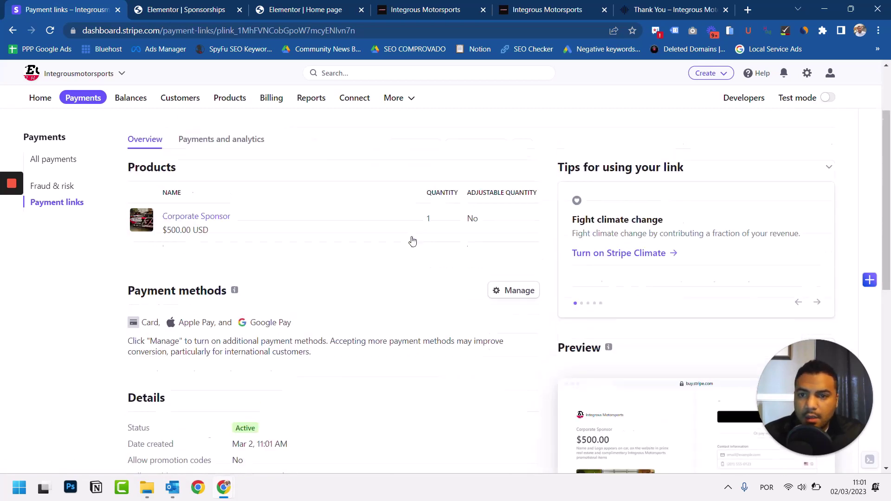
scroll(412, 240, up, 2)
click(343, 193)
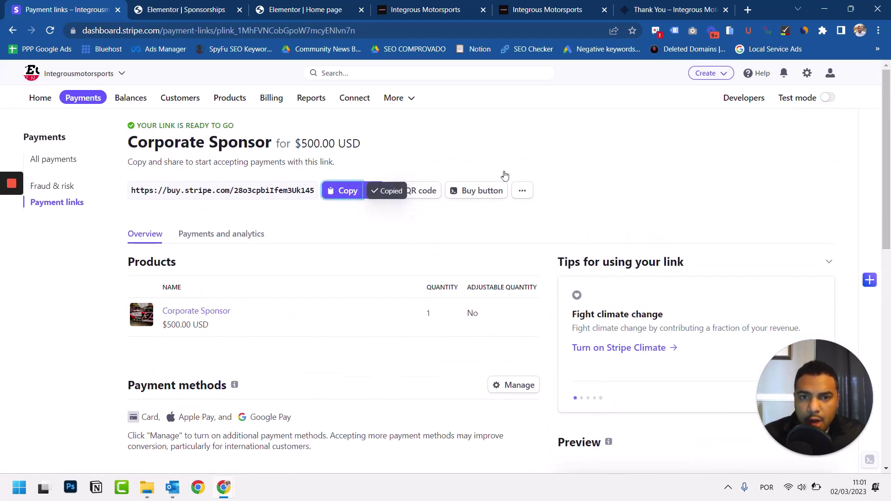
click(669, 9)
click(167, 30)
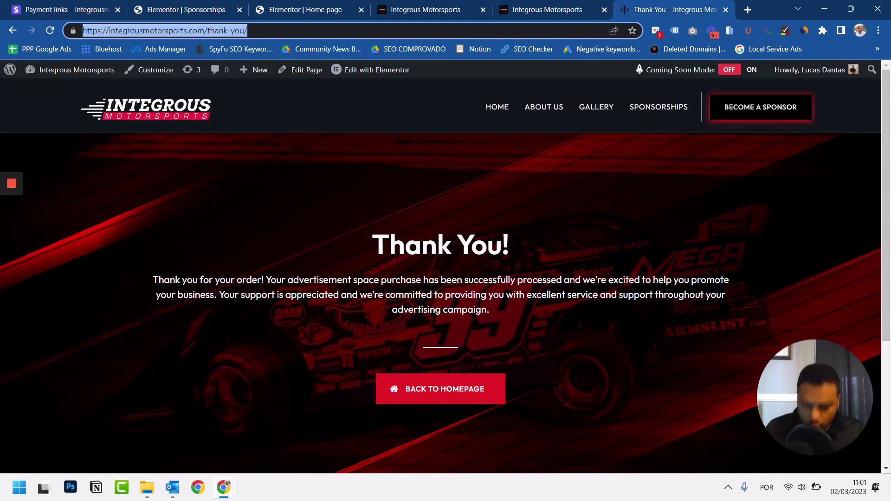
- Load the copied buy.stripe.com link and review its $500.00 Corporate Sponsor checkout page
key(ctrl+v)
key(Return)
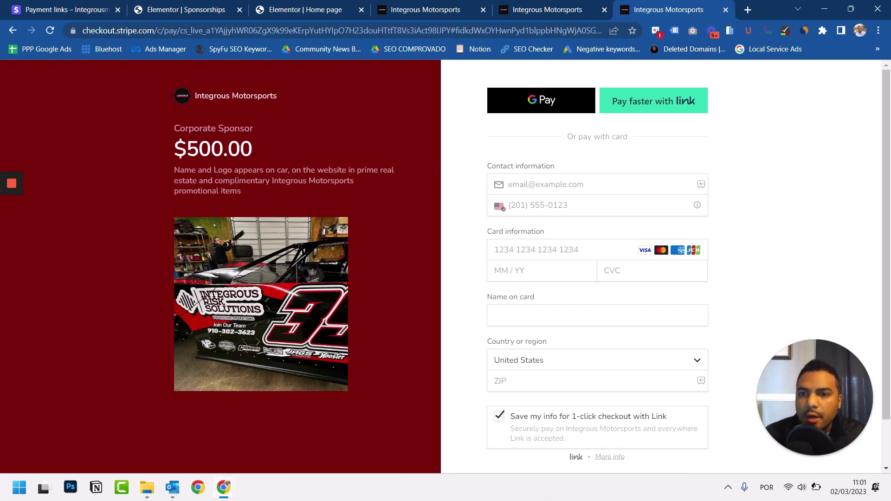
scroll(345, 229, down, 2)
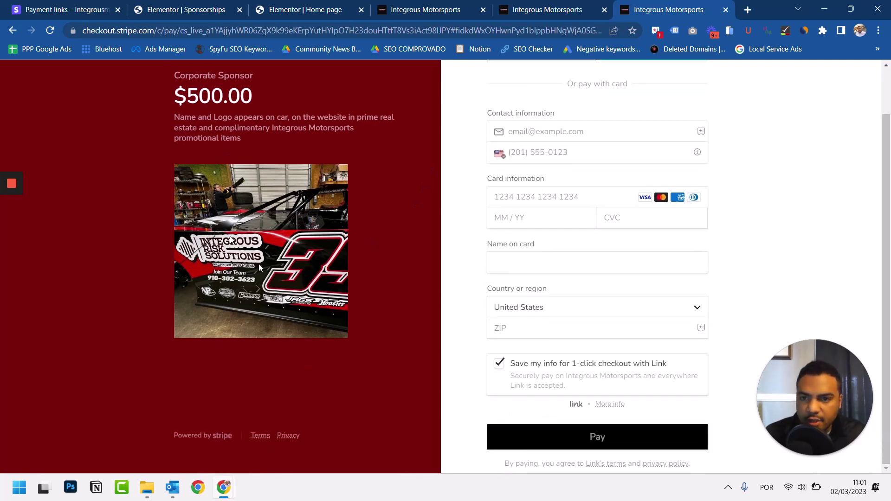
scroll(559, 291, up, 2)
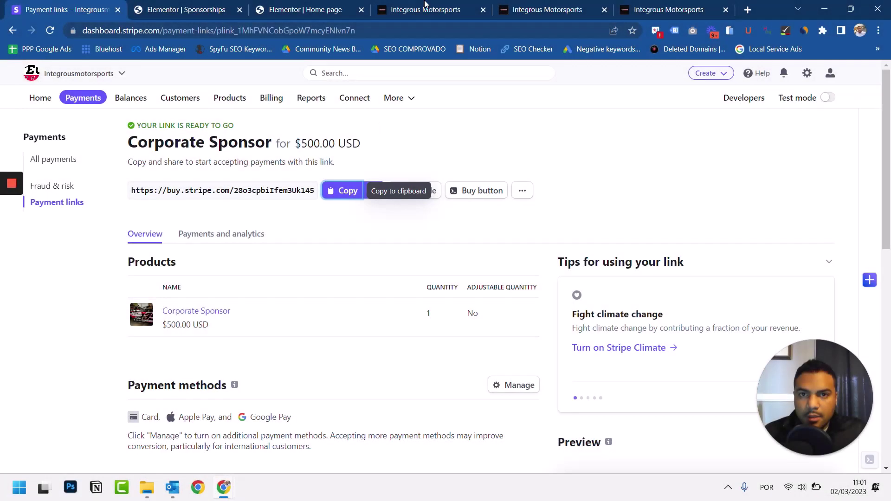
- Paste the Stripe link into the Corporate Become a Sponsor buttons and update the Sponsorships page
click(319, 8)
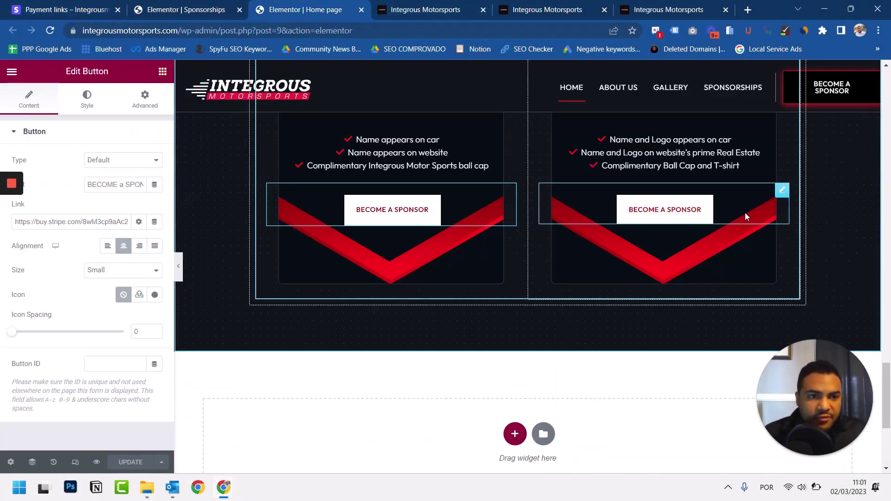
click(66, 222)
key(ctrl+a)
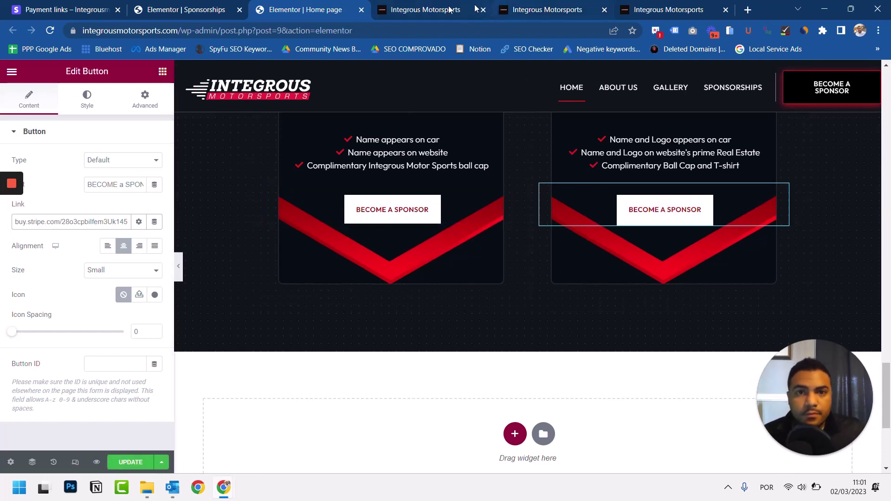
click(145, 5)
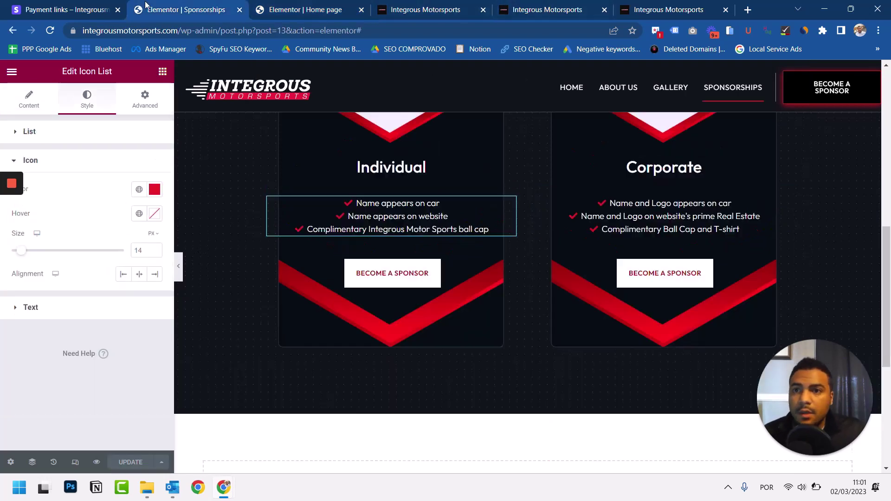
click(740, 280)
click(102, 218)
key(ctrl+a)
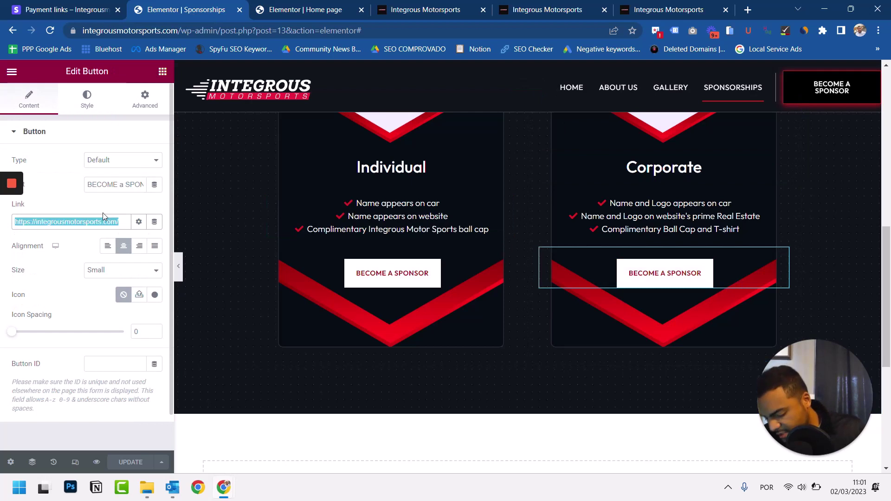
key(ctrl+v)
click(132, 463)
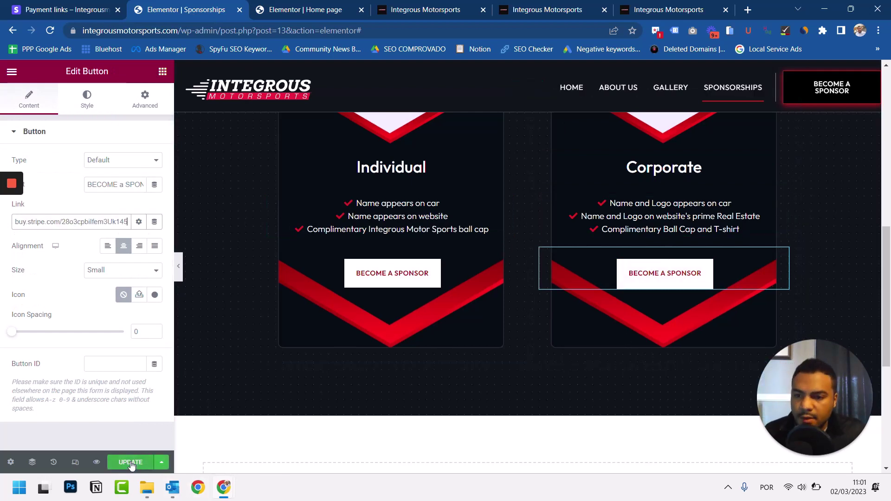
- Update the Home page in Elementor, then return to the Stripe payment link page
click(293, 10)
click(131, 462)
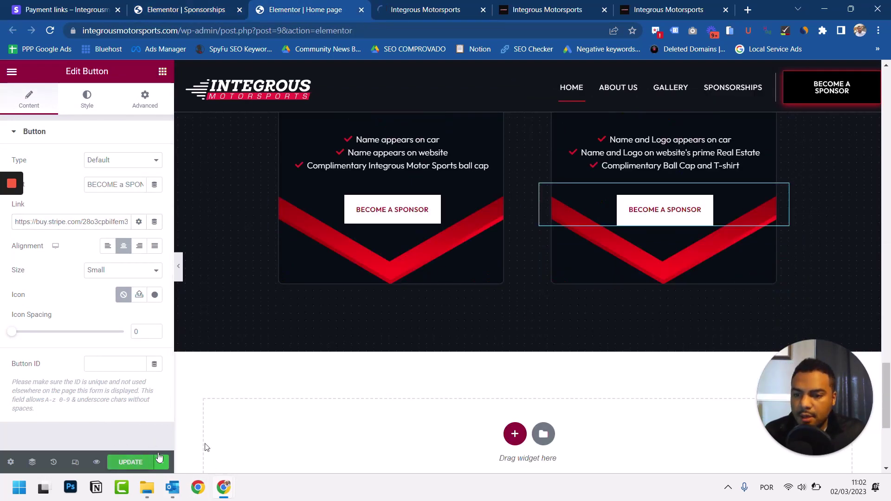
click(64, 9)
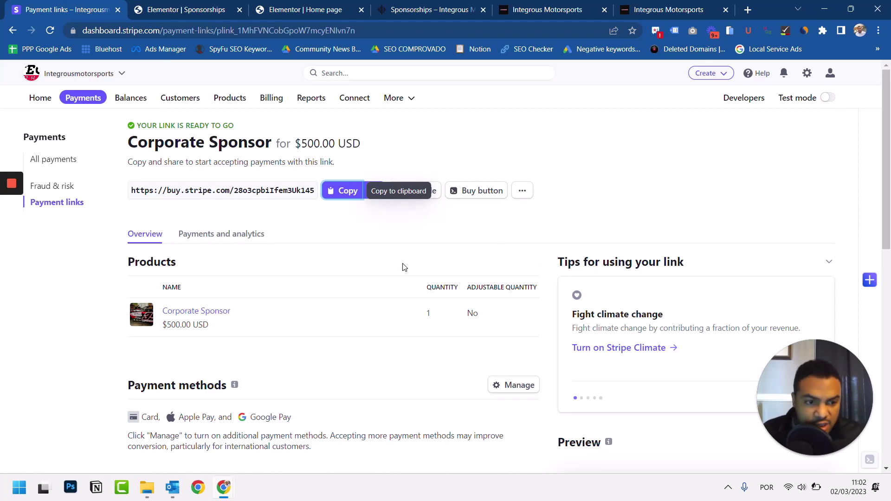
key(ctrl+3)
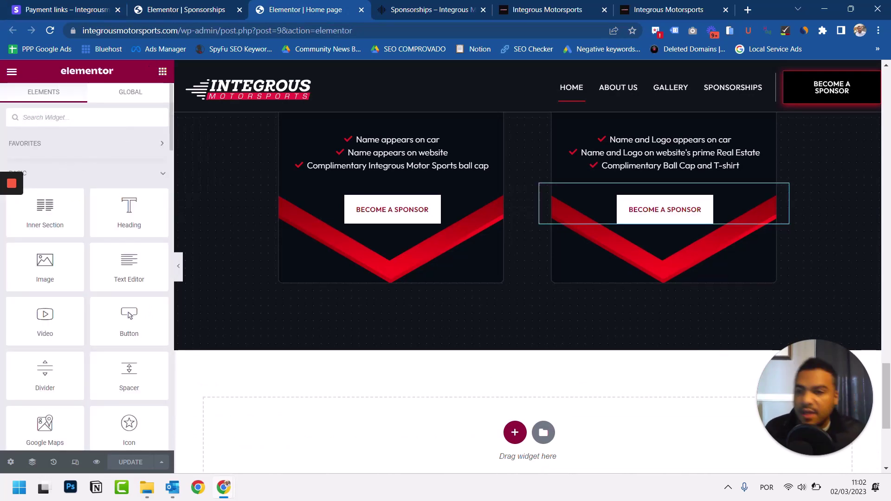
text(elem)
key(BackSpace)
key(BackSpace)
key(BackSpace)
key(BackSpace)
text(stri)
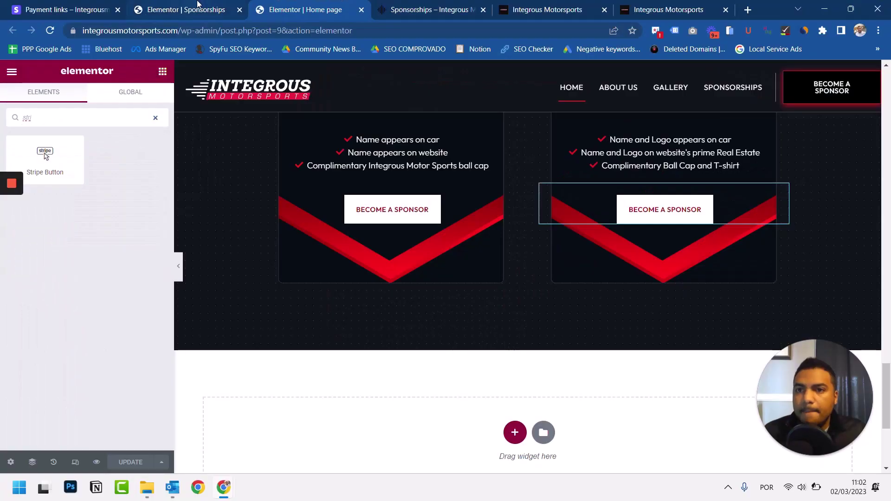
key(ctrl+1)
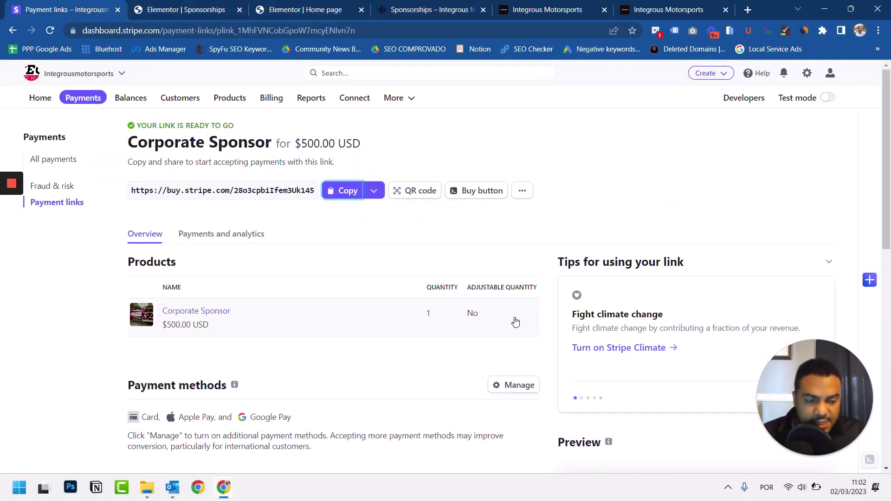